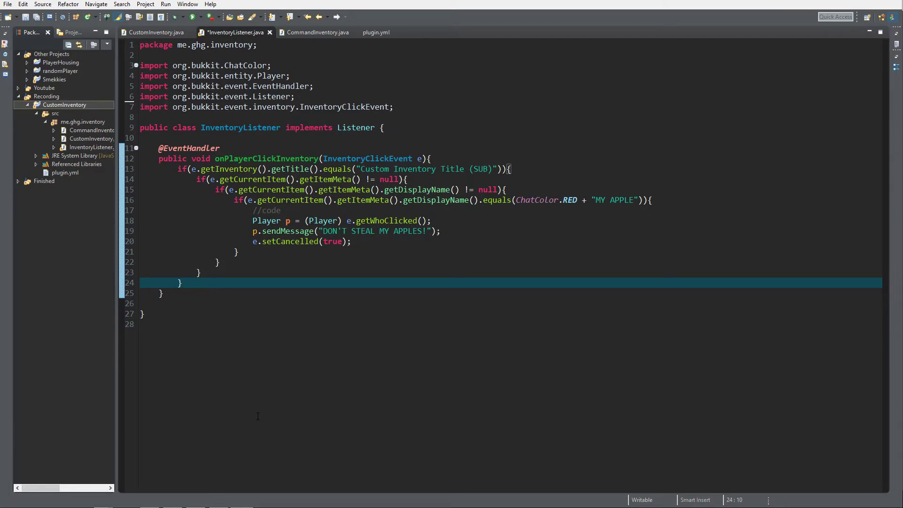
Open a new line below the player variable line for the right-click condition
left_click(453, 220)
key("Return")
type("if")
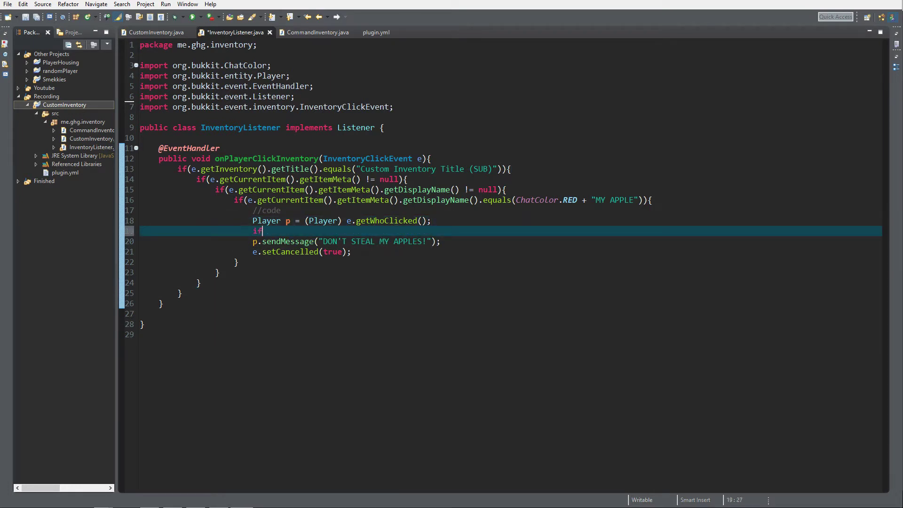
type("(e.")
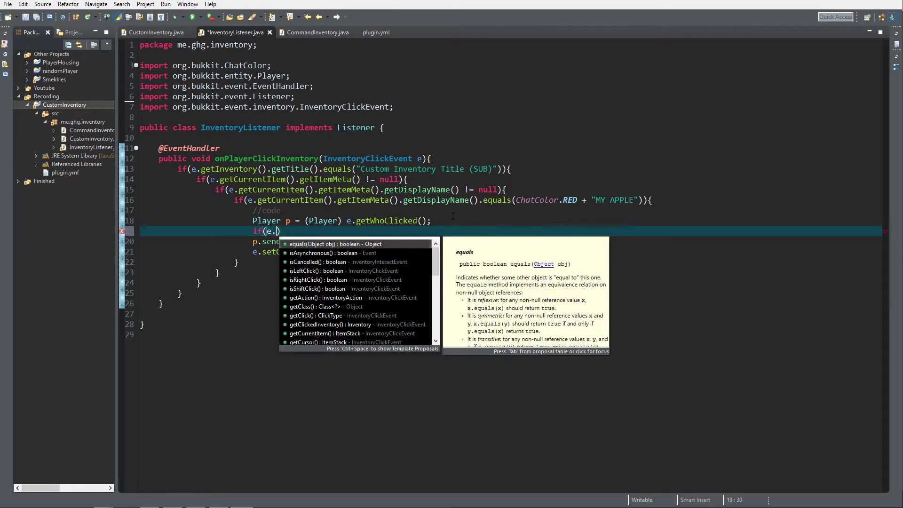
type("isR")
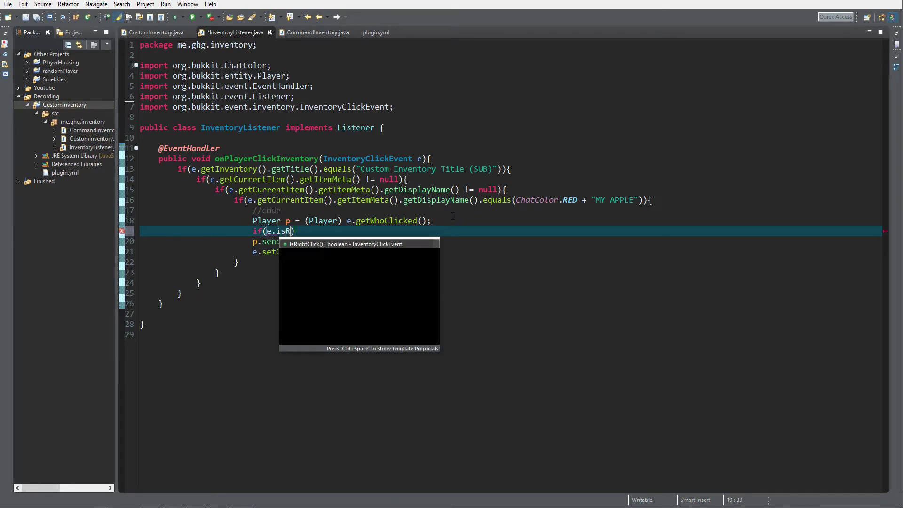
key("Return")
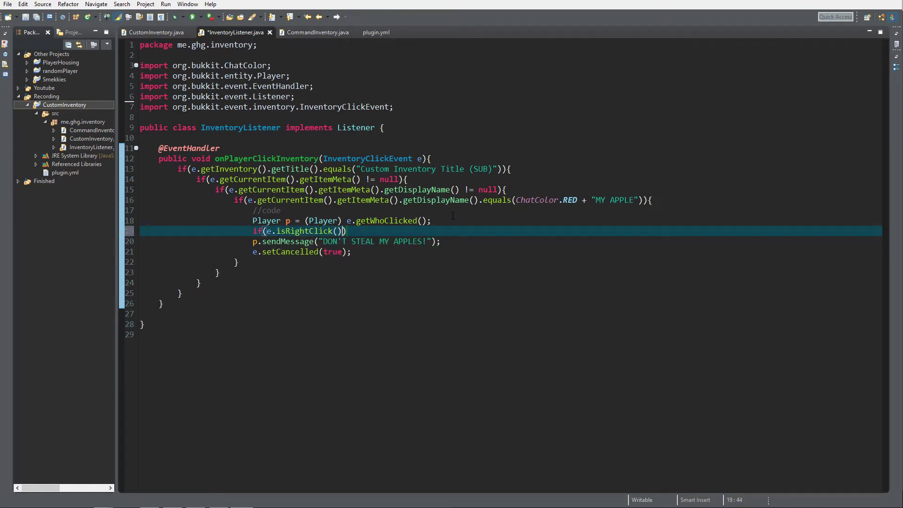
key("BackSpace")
key("BackSpace")
key("BackSpace")
key("BackSpace")
key("BackSpace")
key("BackSpace")
key("BackSpace")
key("BackSpace")
key("BackSpace")
key("BackSpace")
key("BackSpace")
Complete the condition as if(e.isRightClick()) using content assist
key("ctrl+space")
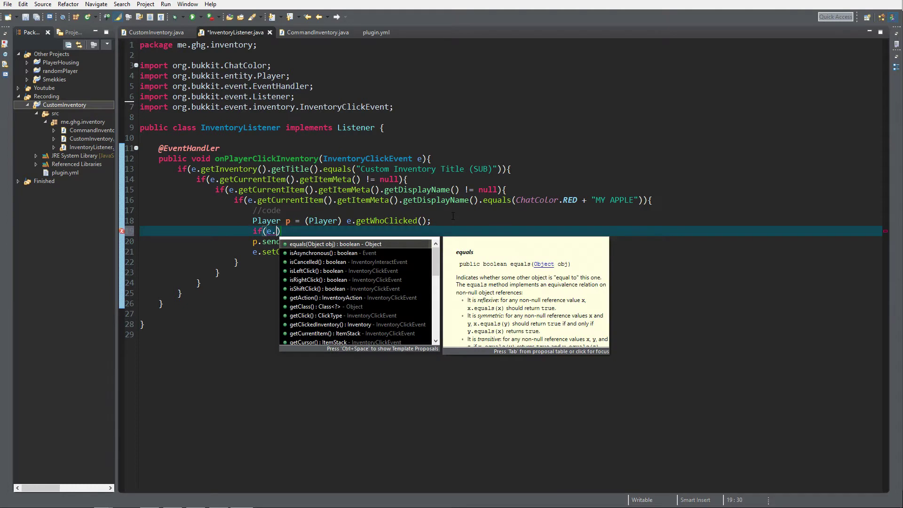
type("getRi")
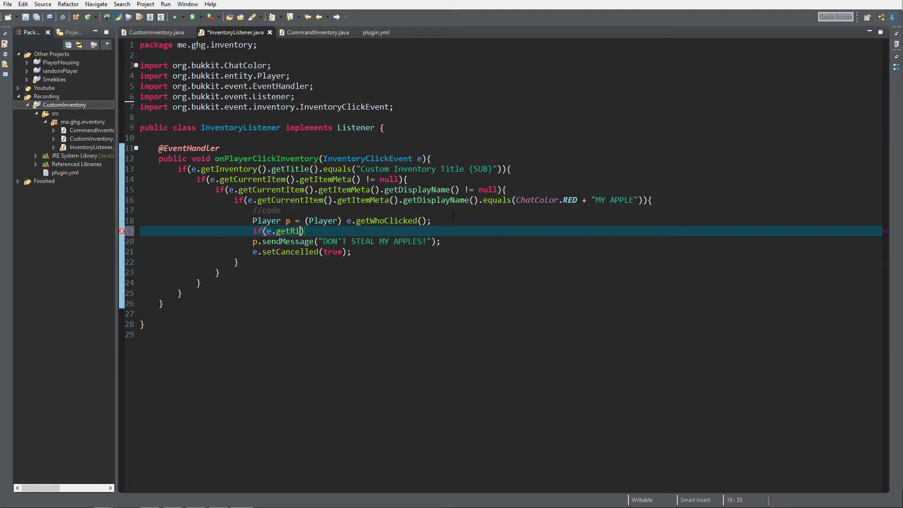
type("h")
key("BackSpace")
key("BackSpace")
key("BackSpace")
type("i")
key("BackSpace")
type("get")
type("C")
key("Down")
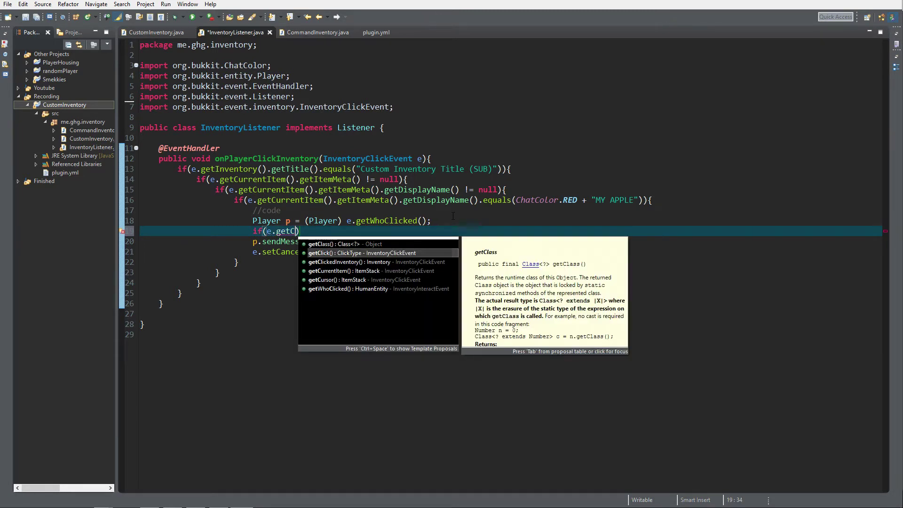
key("Return")
key("BackSpace")
key("BackSpace")
key("BackSpace")
key("BackSpace")
key("BackSpace")
key("BackSpace")
key("BackSpace")
key("BackSpace")
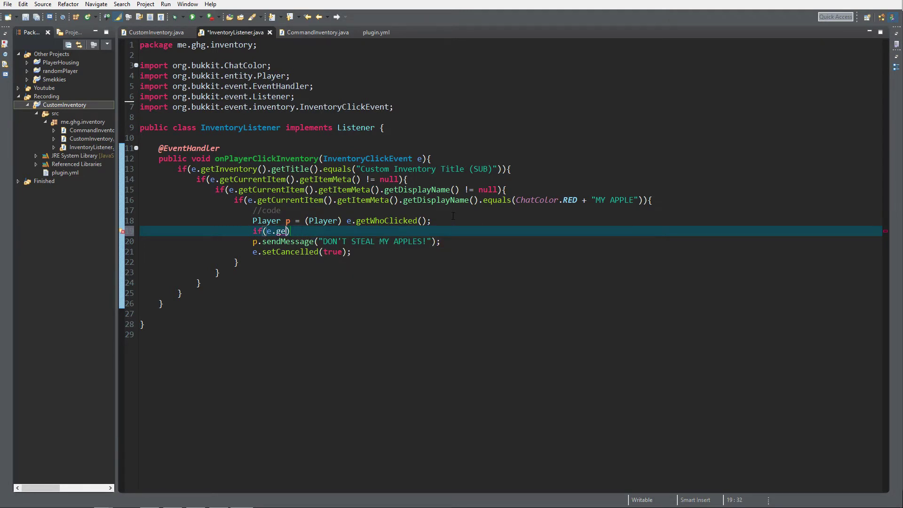
key("BackSpace")
key("BackSpace")
type("isRightClick()")
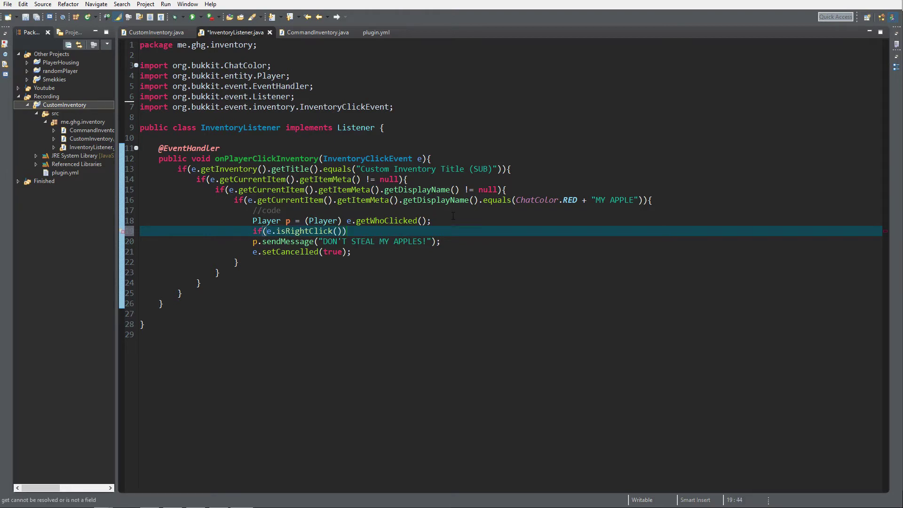
key("End")
type("{")
Copy the apples message into the if block, editing it to 'DON'T STEAL MY APPLES WITH YOUR RIGHT CLICK!'
key("Return")
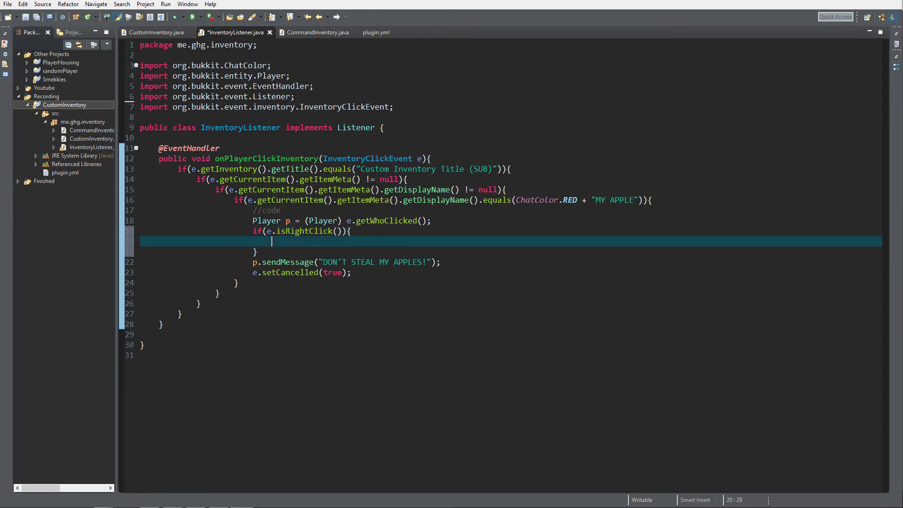
left_click_drag(442, 262, 253, 262)
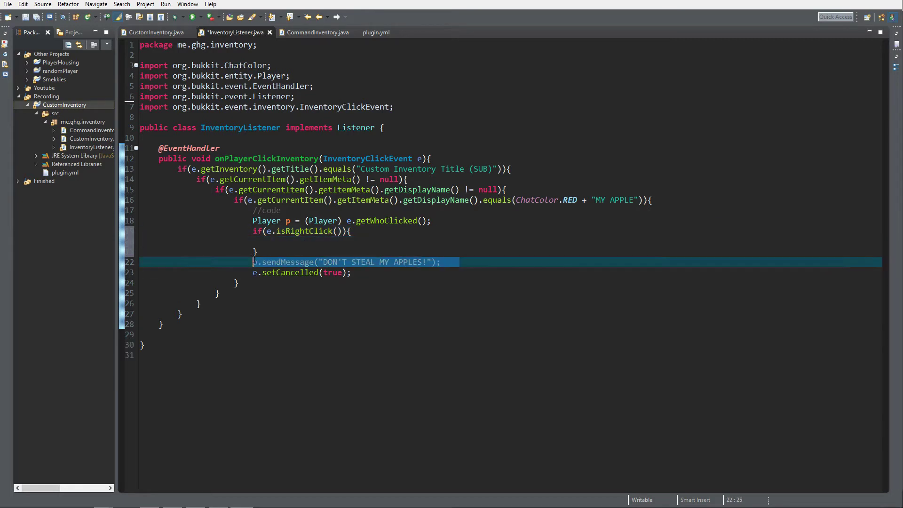
key("ctrl+c")
left_click(478, 241)
key("ctrl+v")
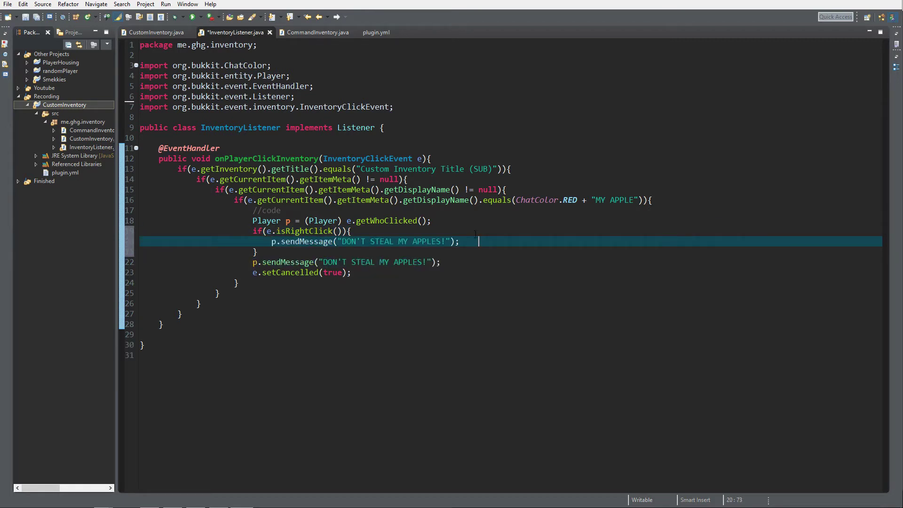
left_click(450, 242)
type("WITH YOUR RIGHT")
type(" CLICK")
key("Down")
type("else ")
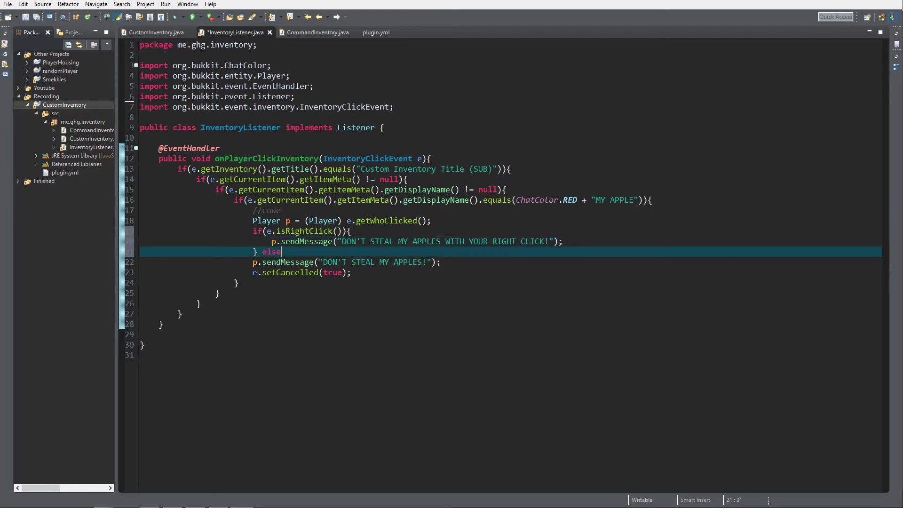
type("{")
Enclose the original 'DON'T STEAL MY APPLES!' line in an indented else block and save InventoryListener.java
key("Down")
key("End")
key("Return")
type("}")
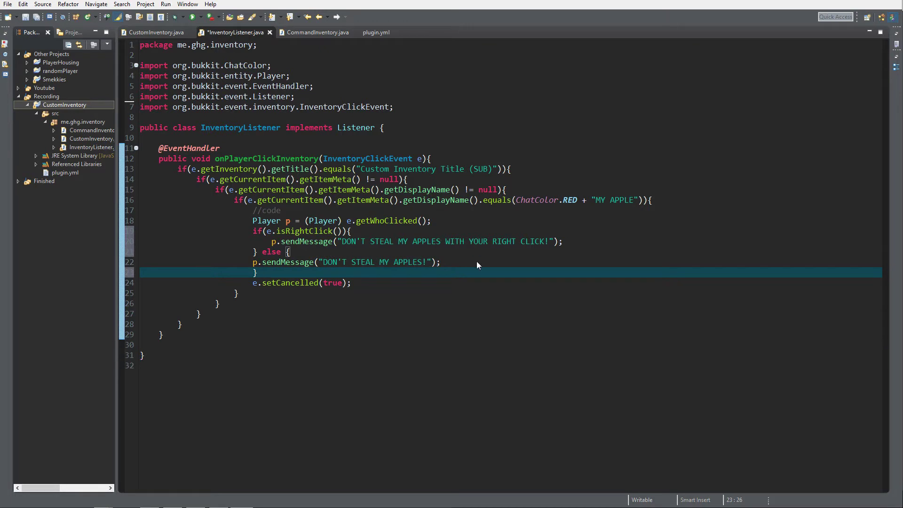
key("ctrl+s")
key("Up")
key("Tab")
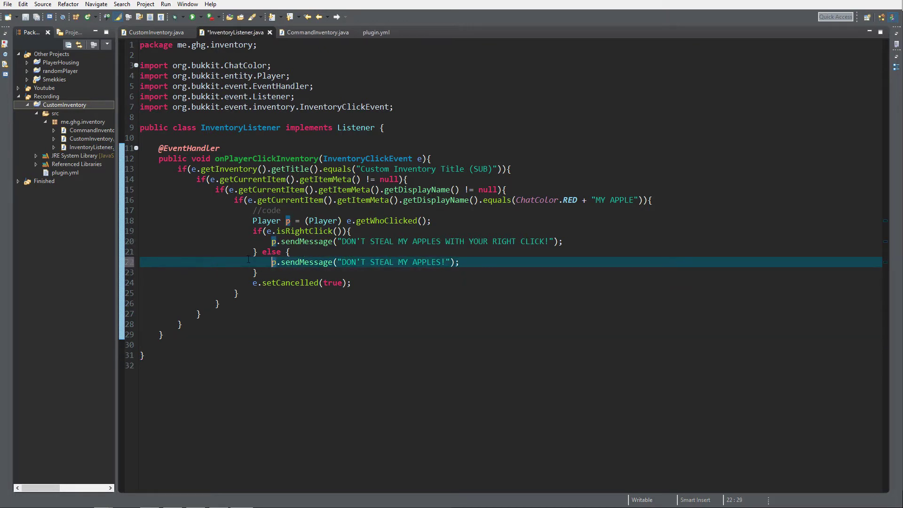
key("ctrl+s")
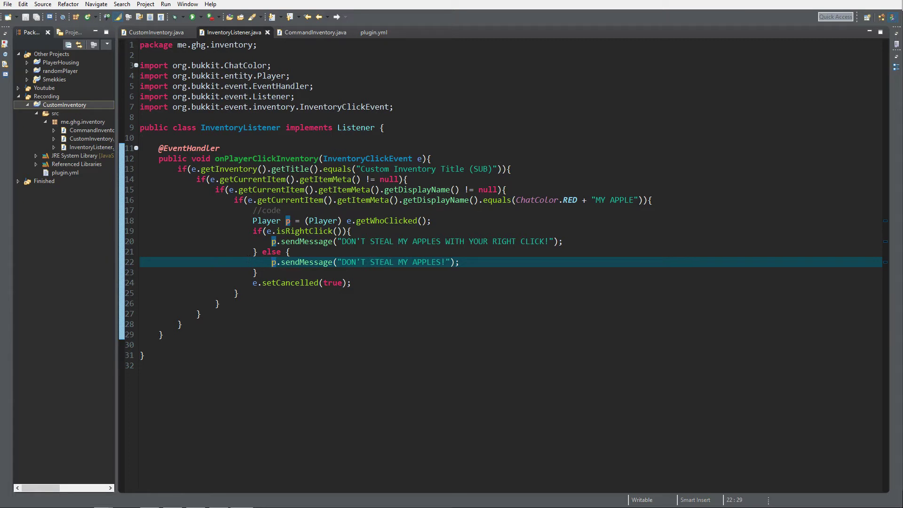
left_click(305, 282)
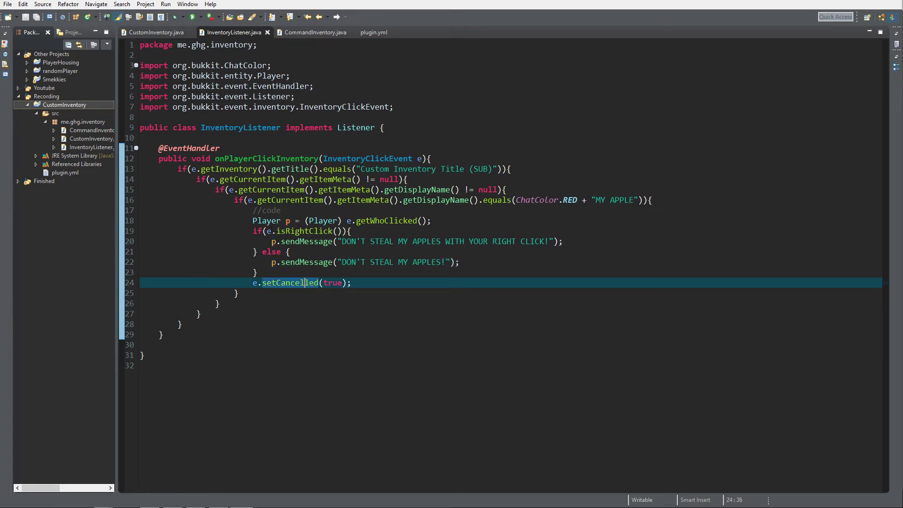
left_click(563, 242)
key("Return")
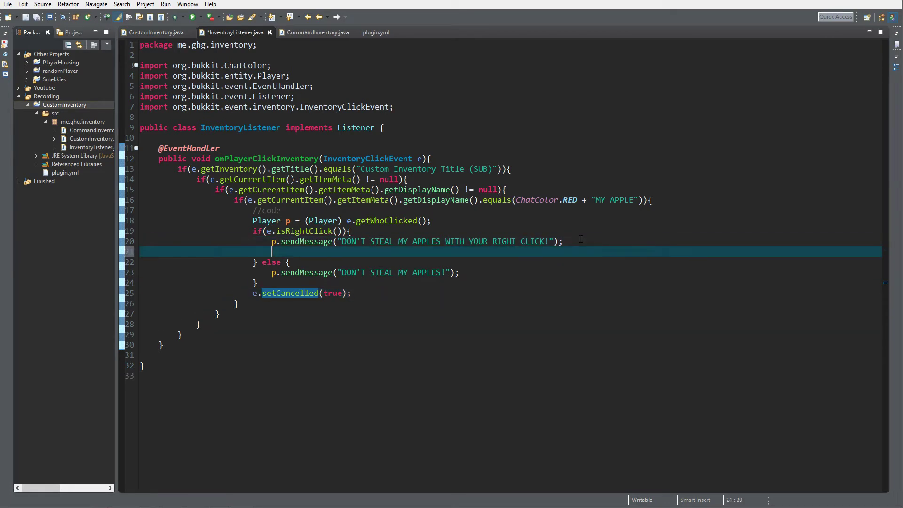
left_click(473, 274)
key("Return")
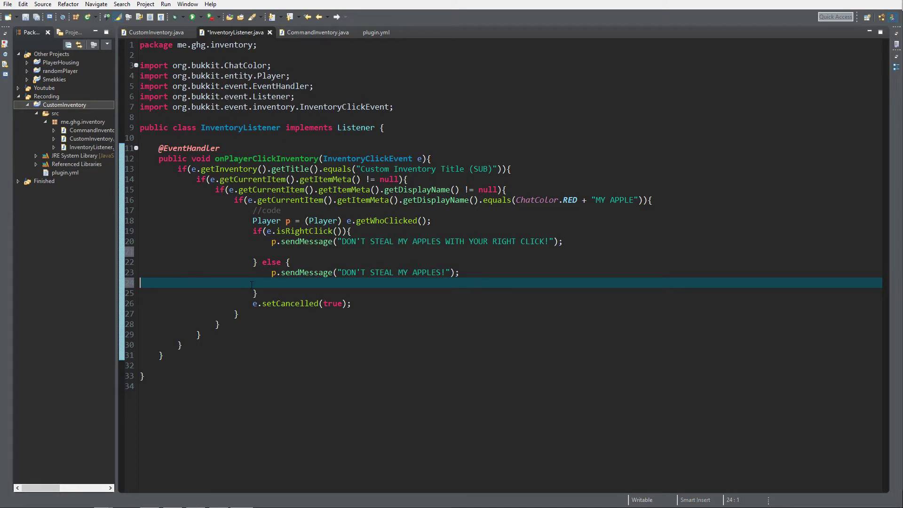
key("BackSpace")
key("Up")
key("Up")
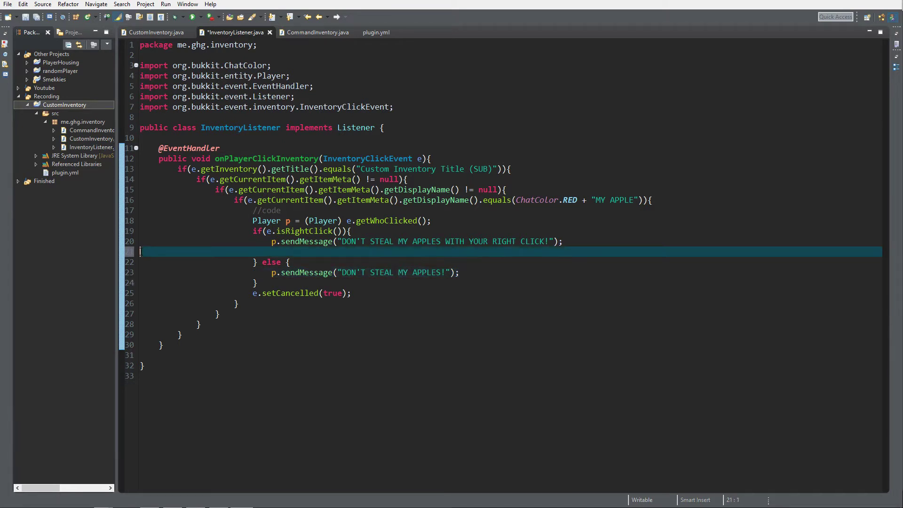
key("BackSpace")
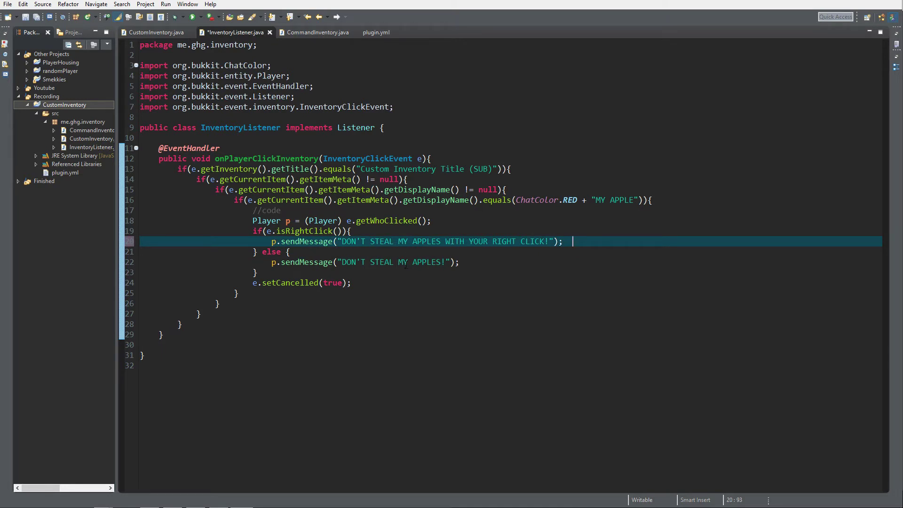
key("Up")
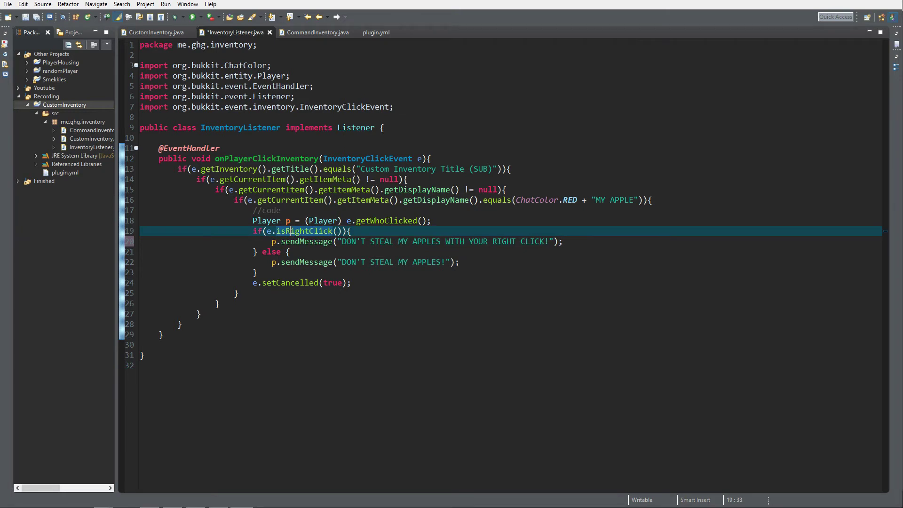
Add an isShiftClick block sending 'NEITHER WITH SHIFT PRESSED!' inside the right-click branch, then save
key("ctrl+space")
key("Down")
key("Down")
key("Down")
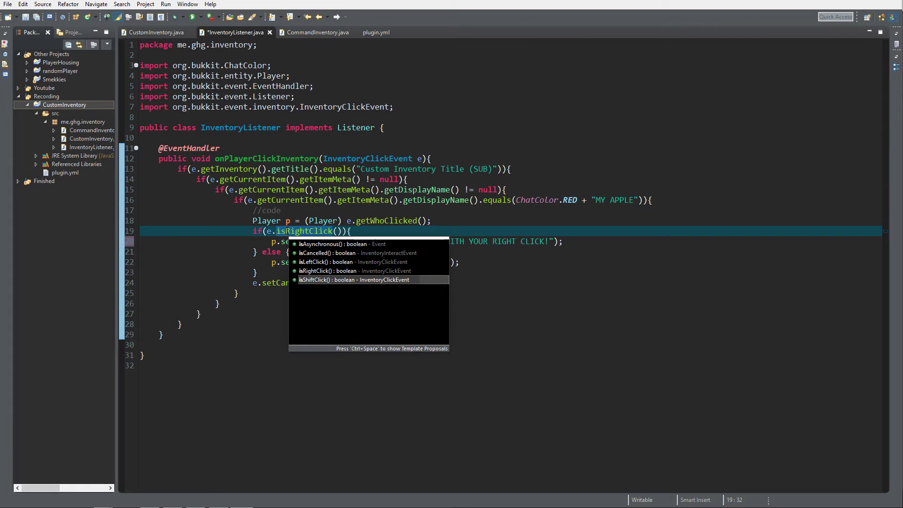
left_click(356, 231)
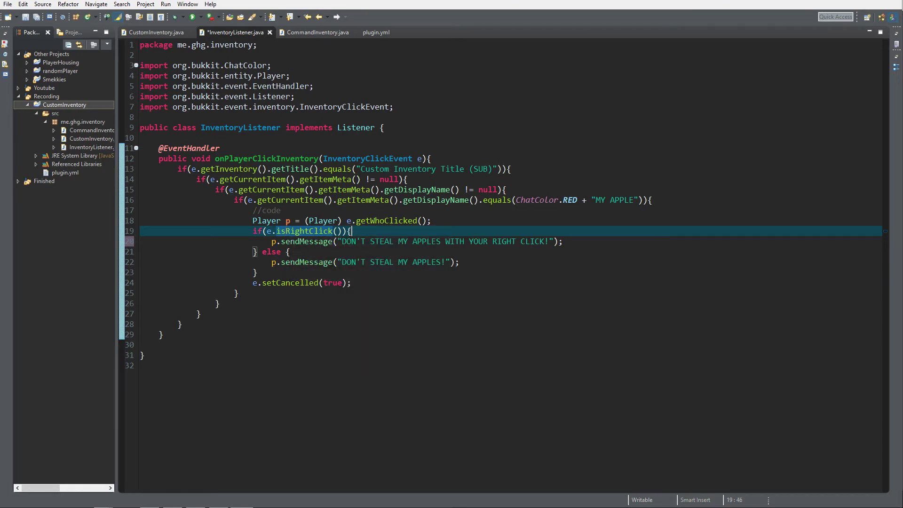
left_click(625, 241)
key("Return")
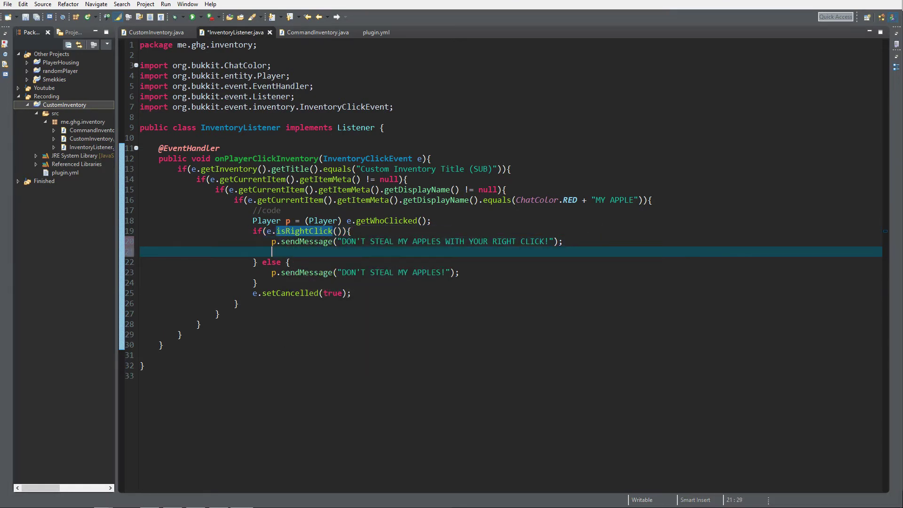
type("if(e.)")
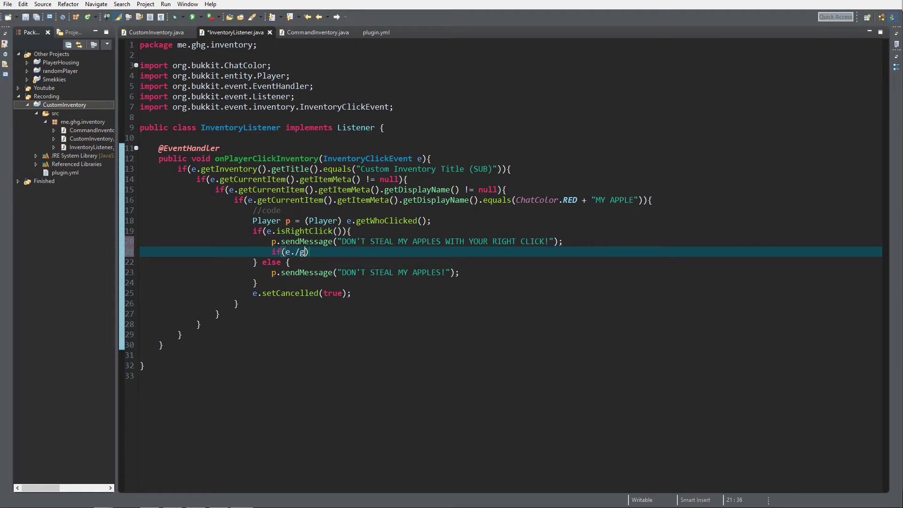
type("isShiftClick()")
type(")")
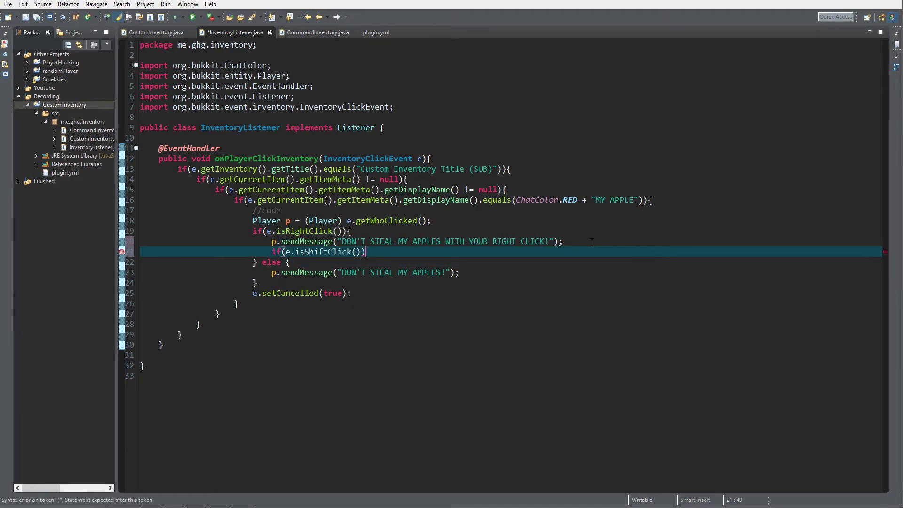
type("{")
key("Return")
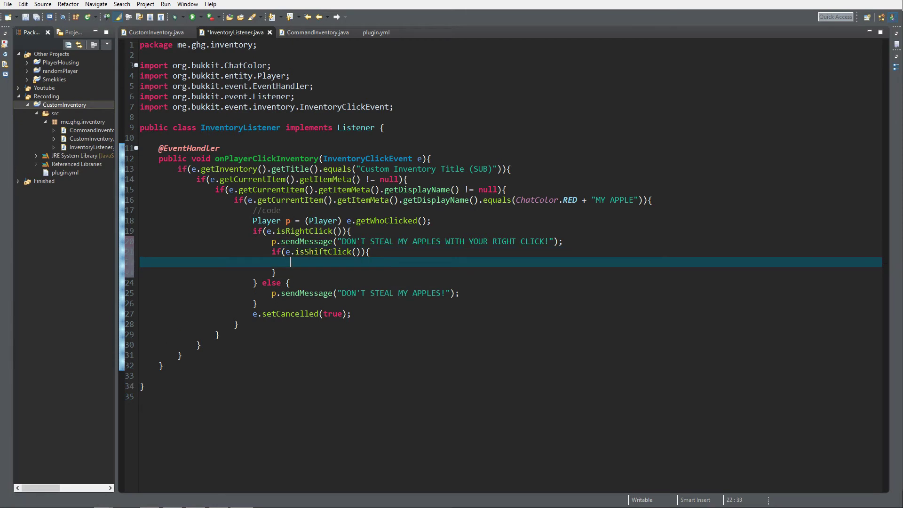
type("p.s")
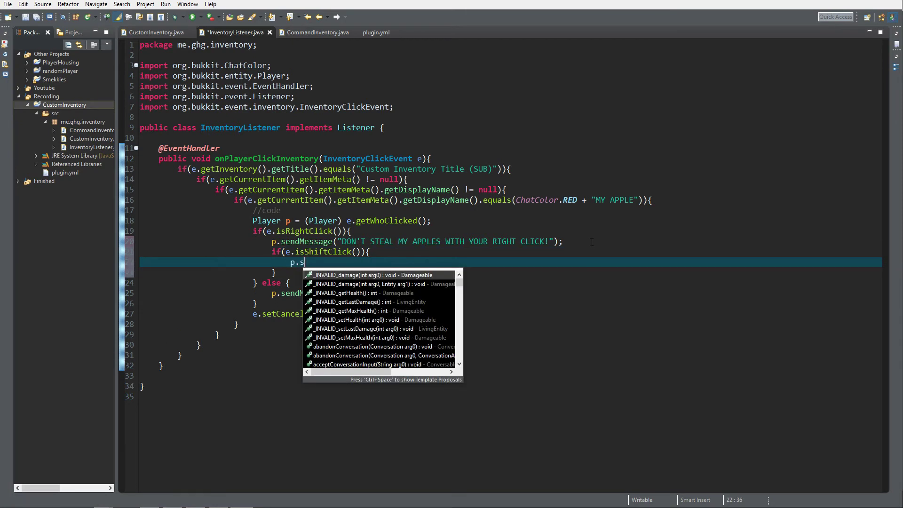
type("endMe")
key("Return")
type("\"")
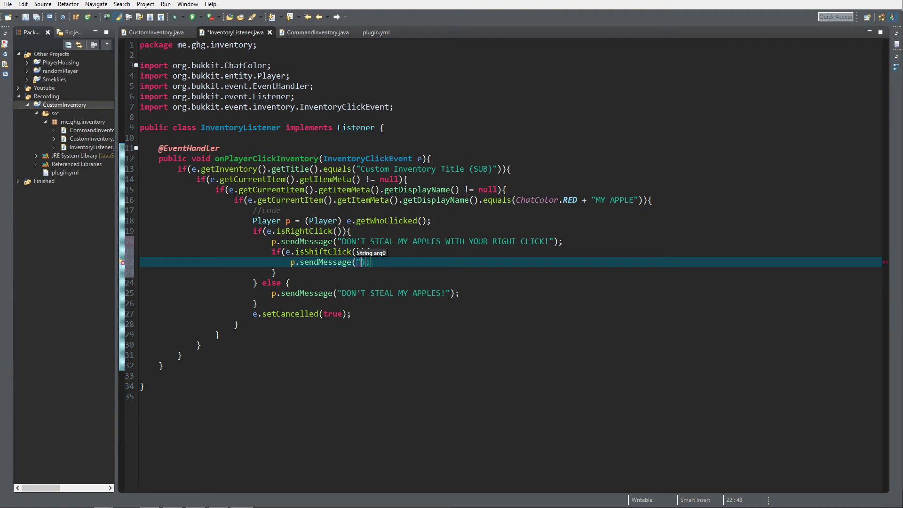
type("NEITHER WITH S")
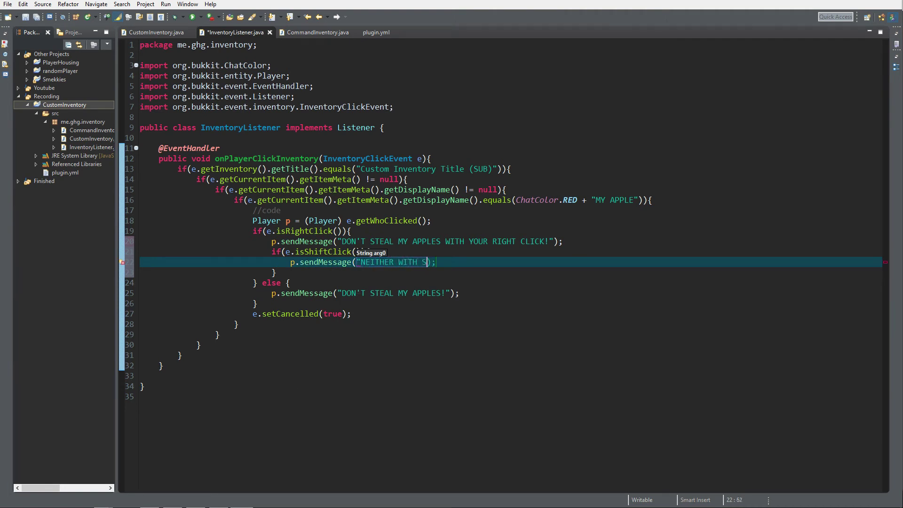
type("HIFT PRESSD")
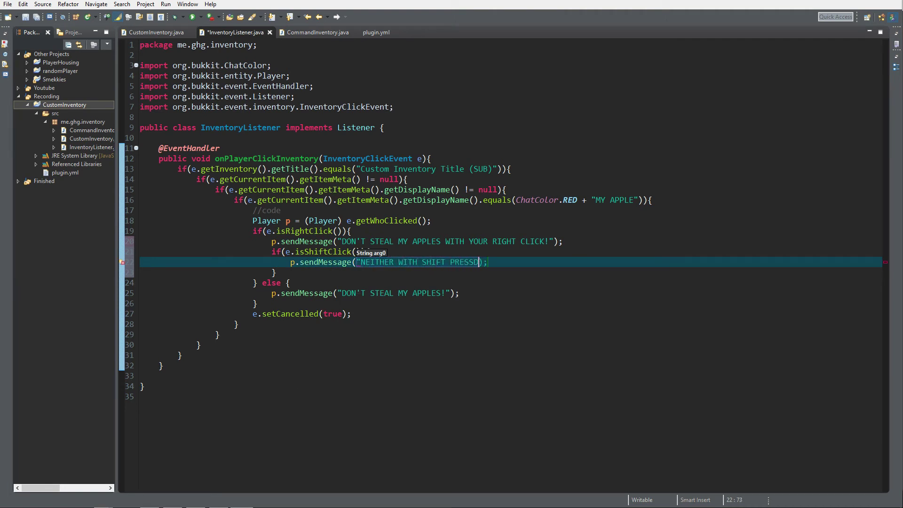
type("D!")
type("\"")
key("ctrl+s")
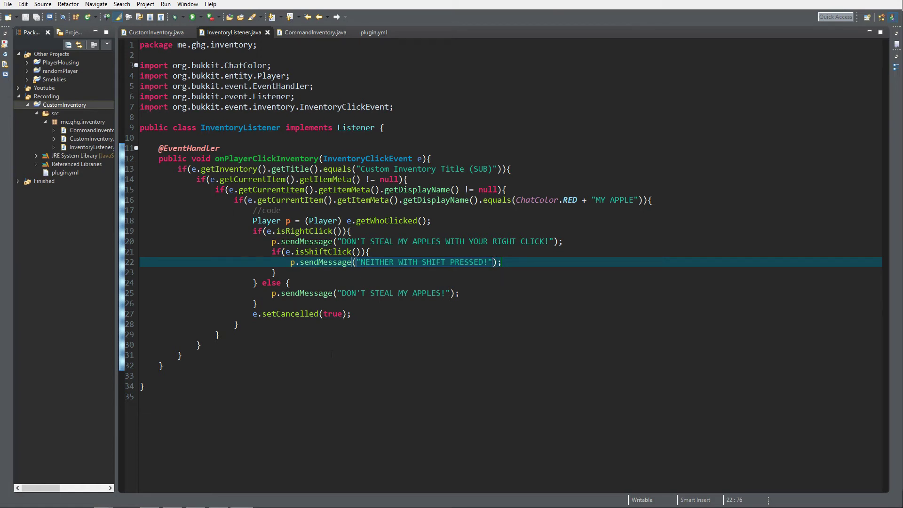
left_click(393, 159)
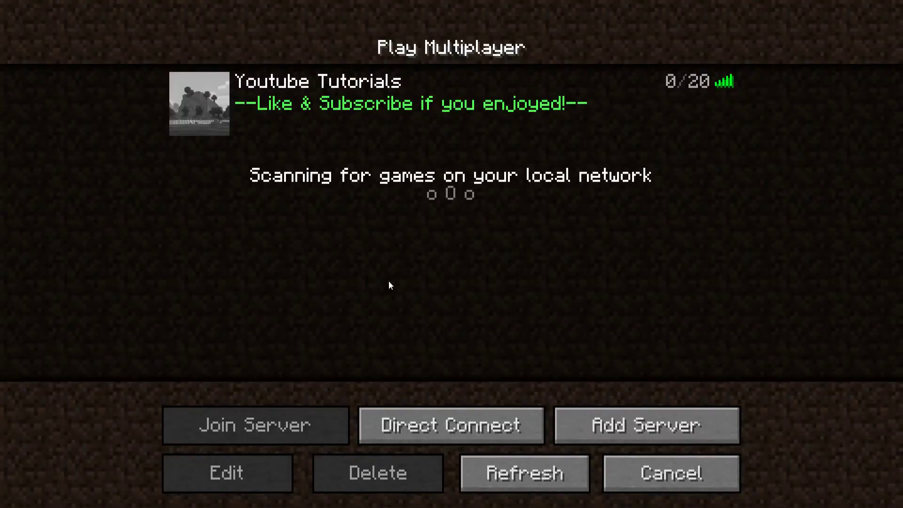
Connect to the Youtube Tutorials server from Minecraft's Multiplayer list
double_click(201, 102)
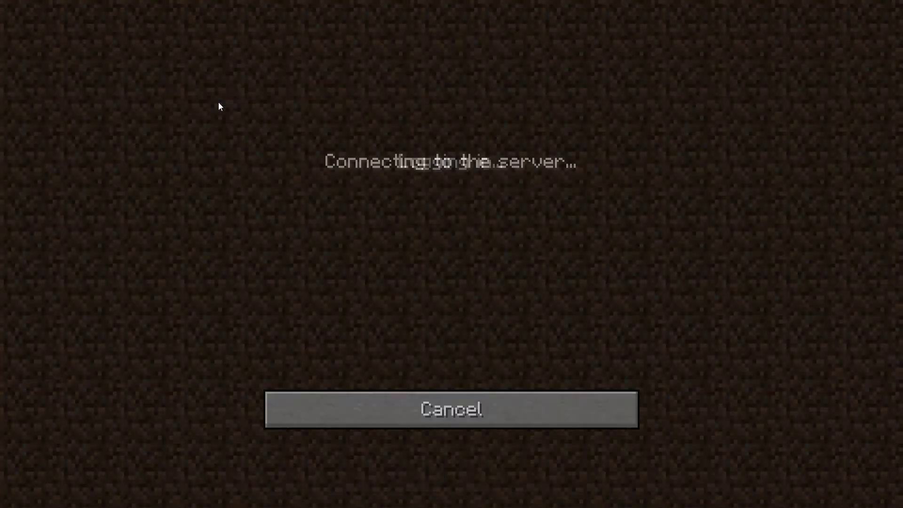
Run /inventory, then left-click, right-click and shift-right-click the MY APPLE item
key("slash")
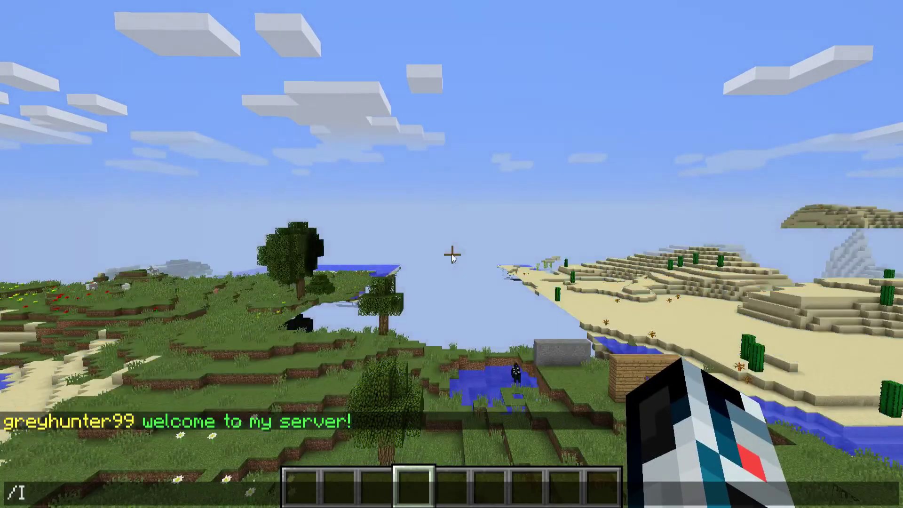
type("inven")
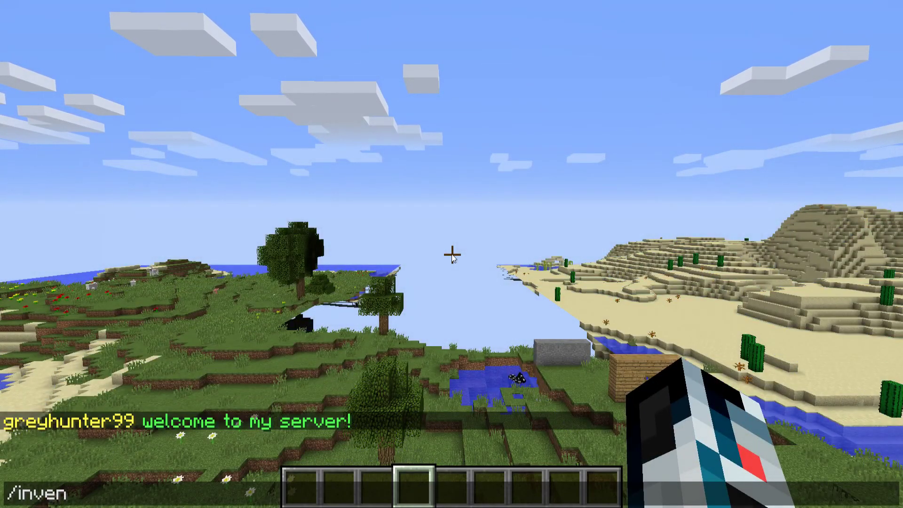
type("tory")
key("Return")
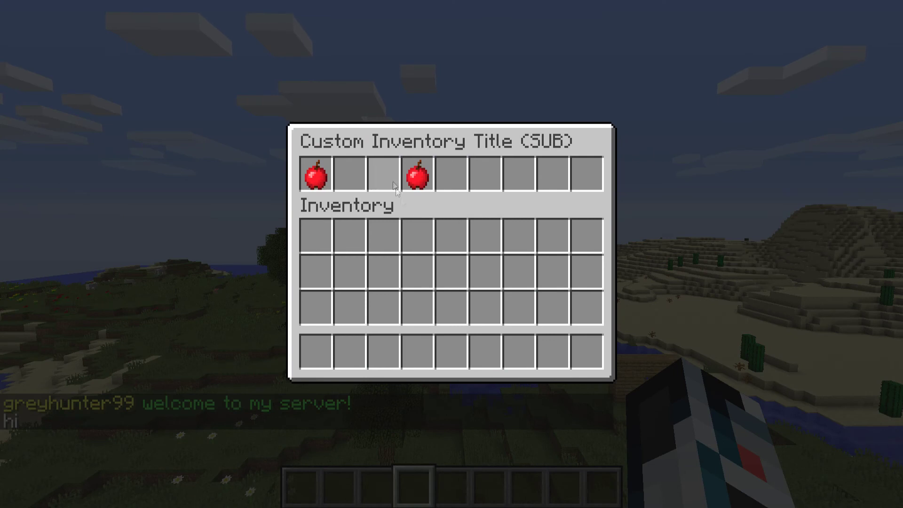
left_click(418, 177)
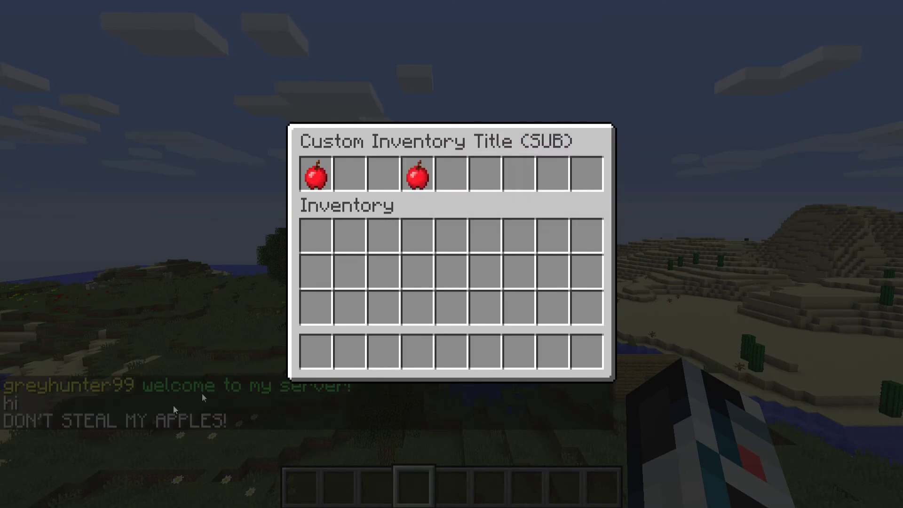
right_click(415, 181)
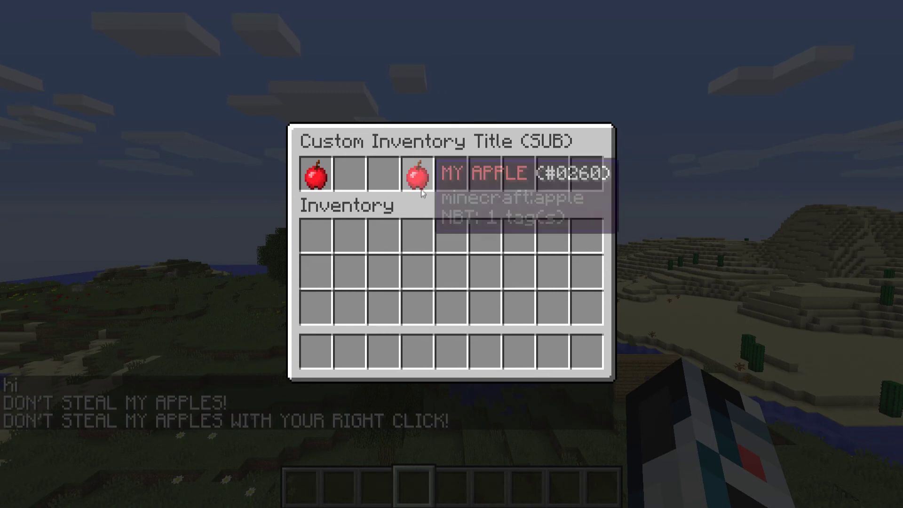
left_click(420, 175, "shift")
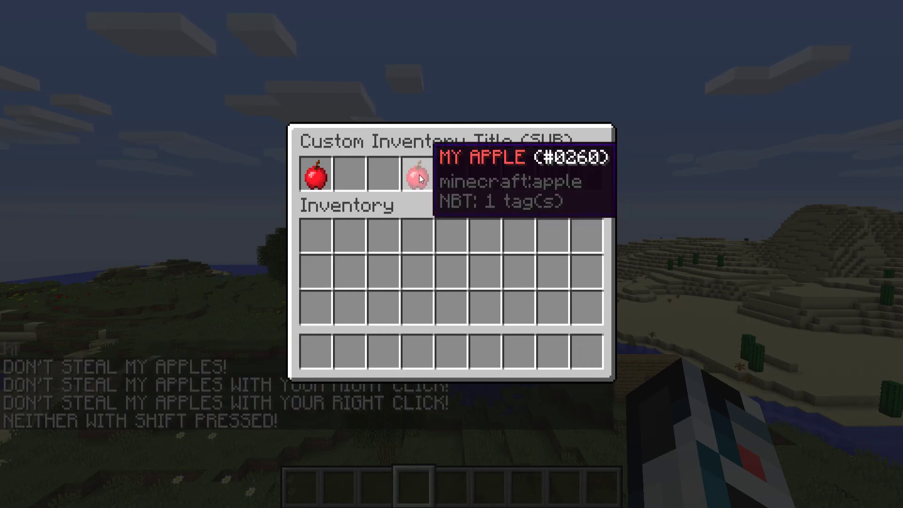
Close the Custom Inventory Title (SUB) inventory with Escape
key("Escape")
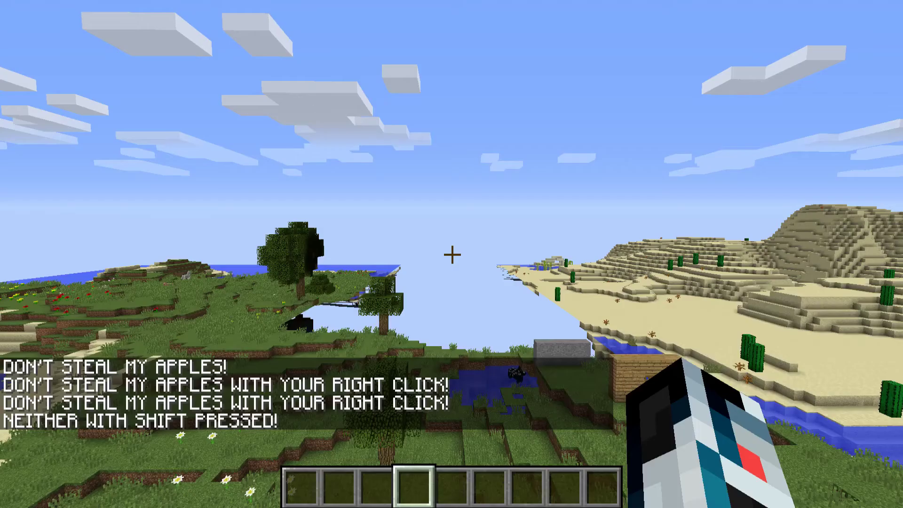